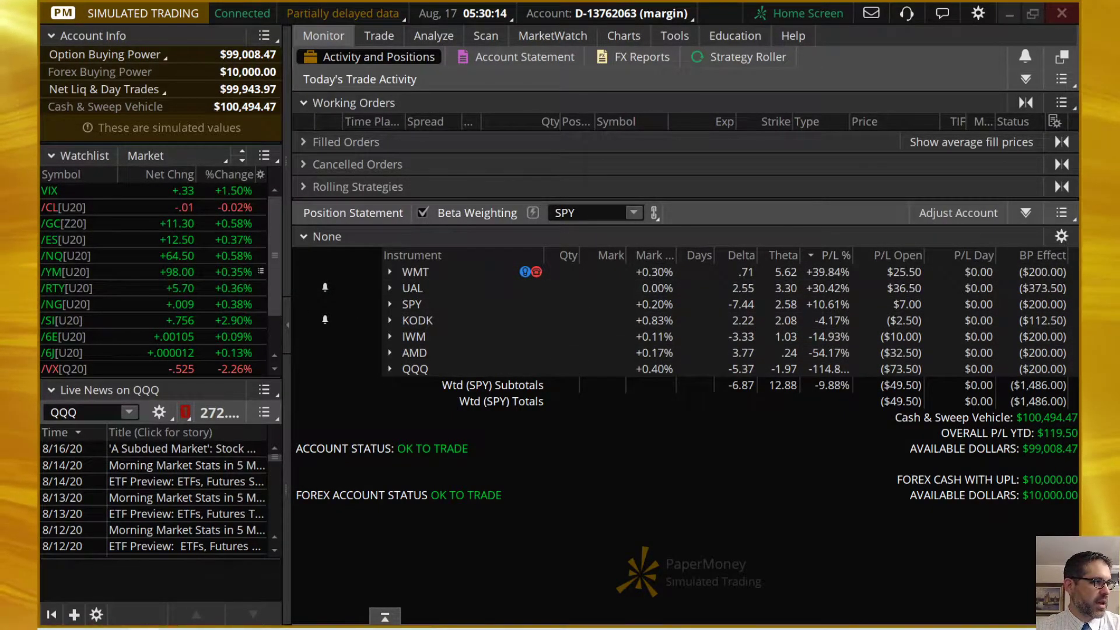
Maximize the Trello board window and expand the QQQ position's option legs.
drag(0, 91, 313, 42)
double_click(314, 42)
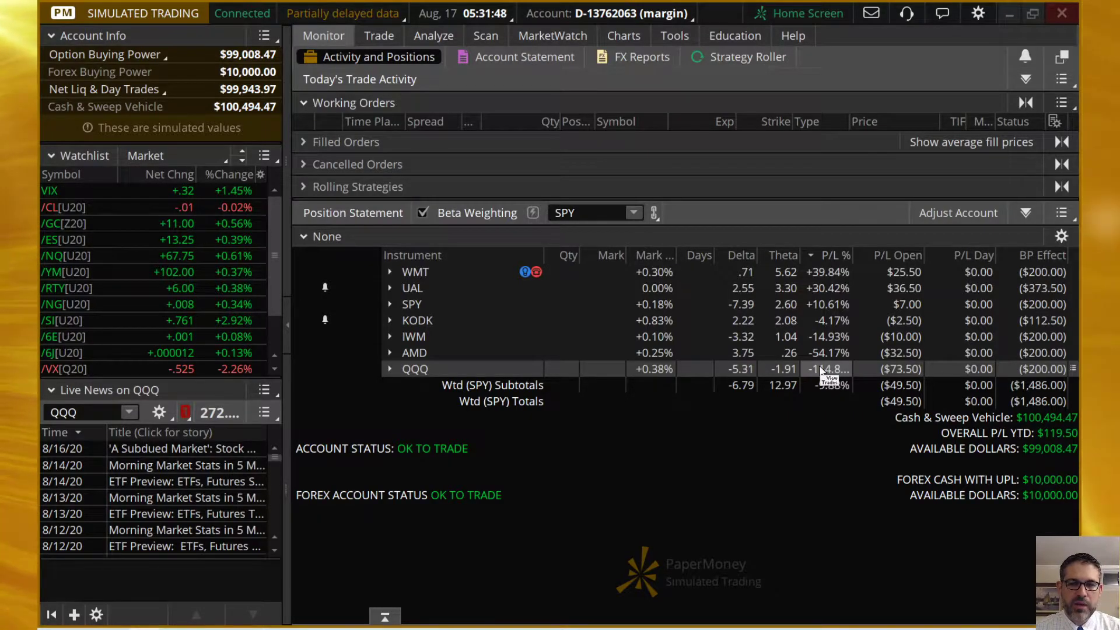
click(390, 369)
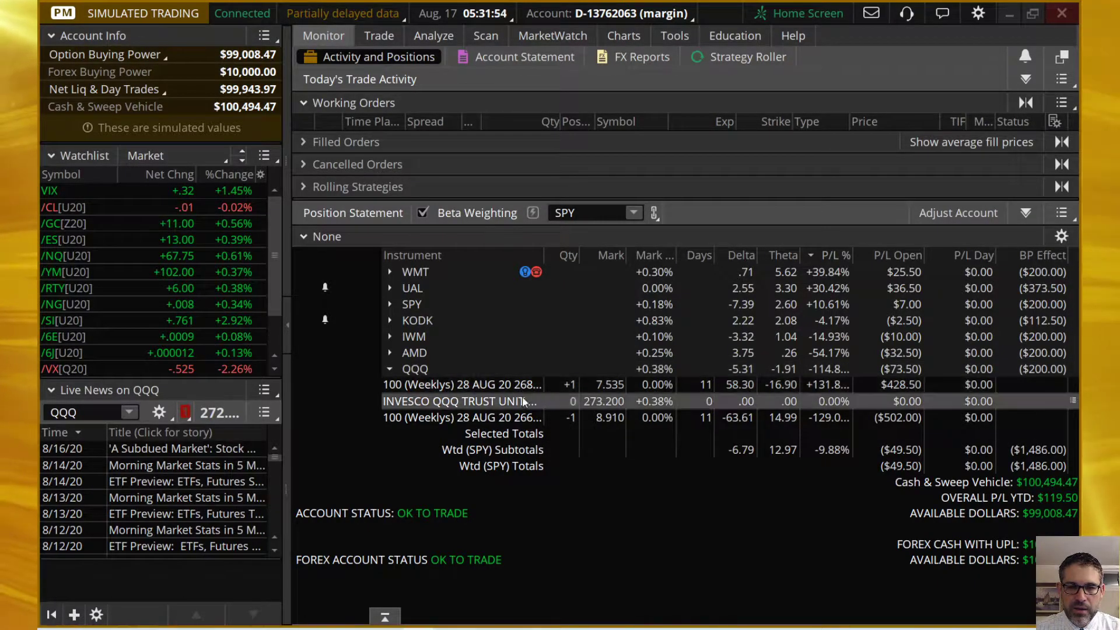
Collapse the QQQ legs and chart the QQQ 28 Aug 266/268 call spread's risk profile.
click(390, 369)
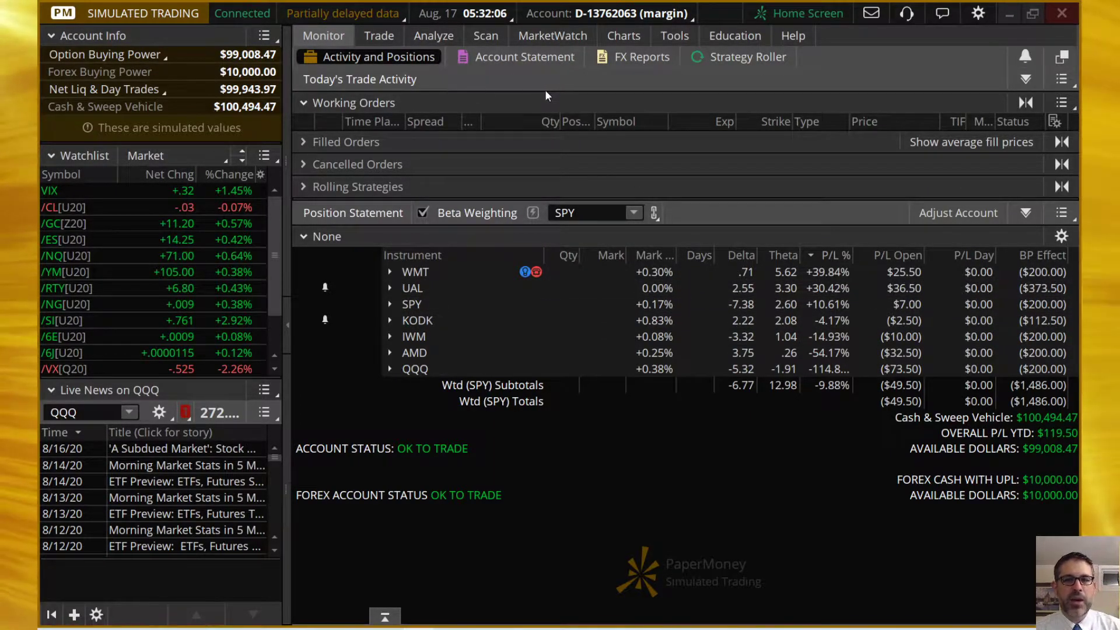
click(424, 36)
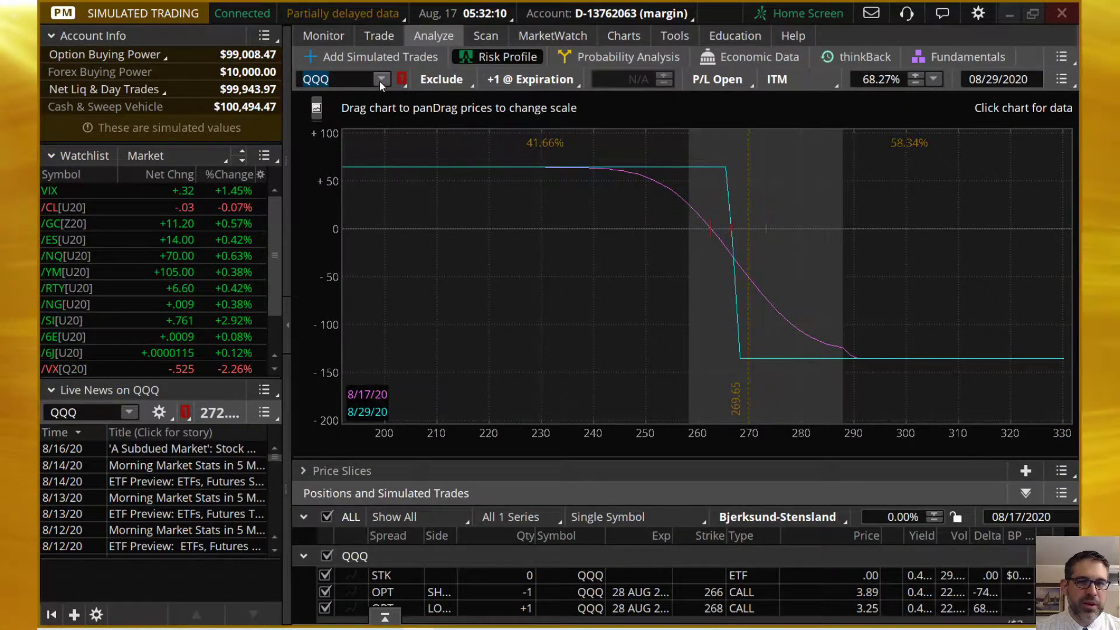
mouse_move(590, 173)
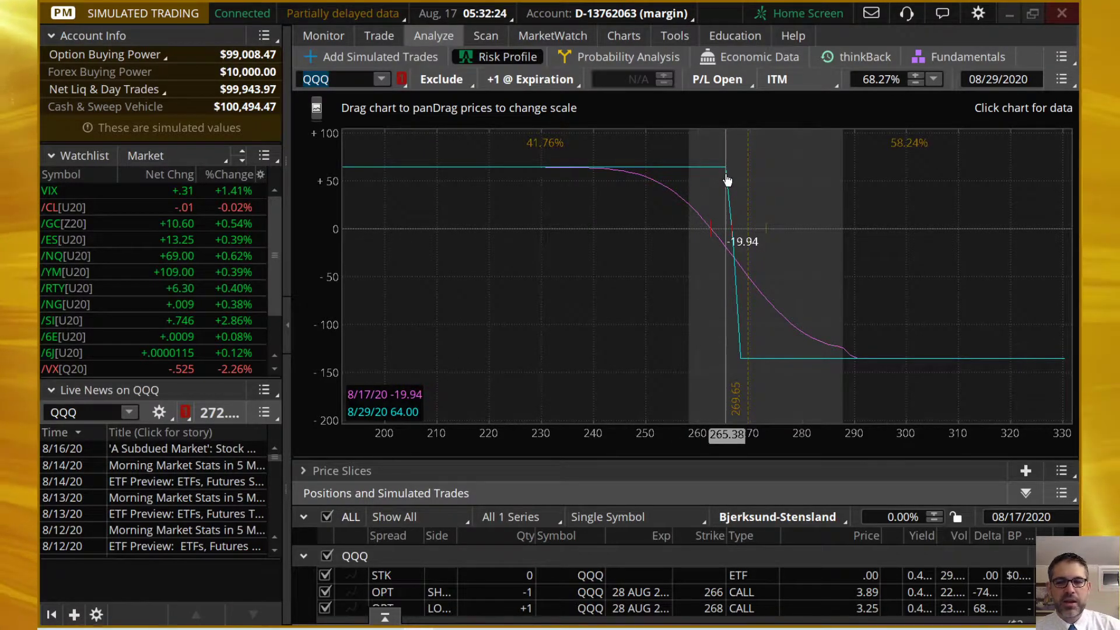
Back on Monitor, expand all positions and scroll through each leg's greeks and P/L.
click(333, 35)
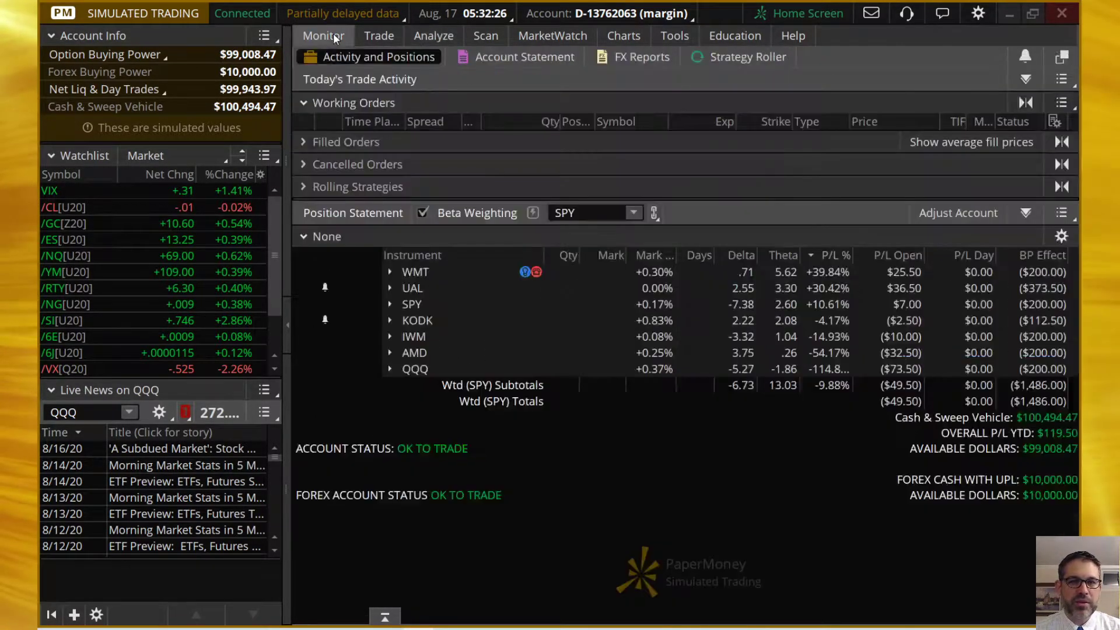
click(1023, 213)
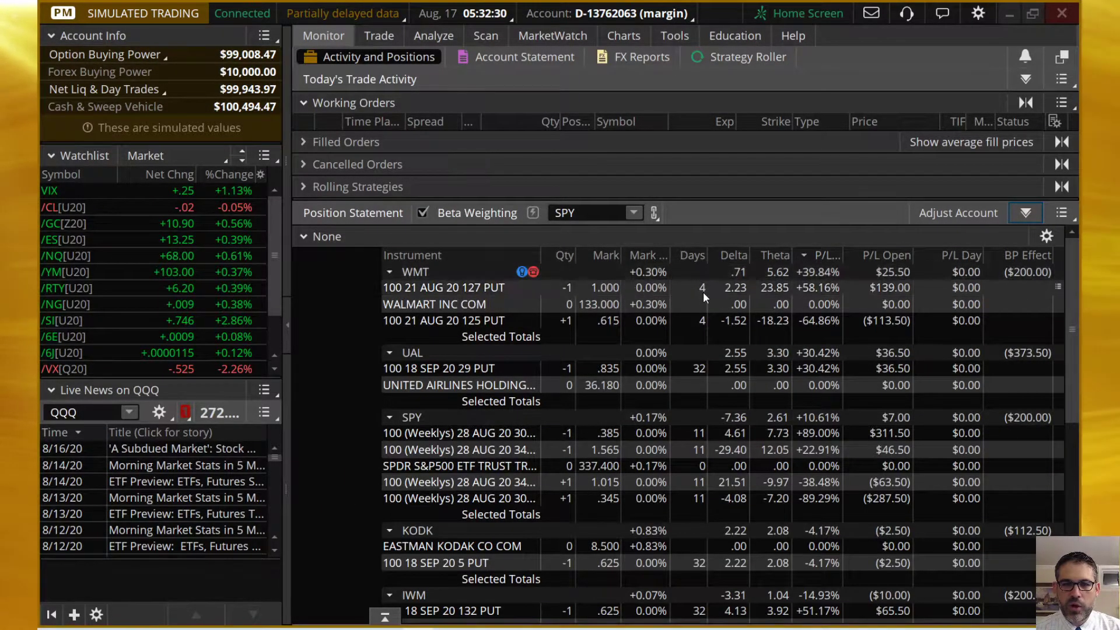
scroll(702, 292, down, 2)
scroll(712, 383, down, 5)
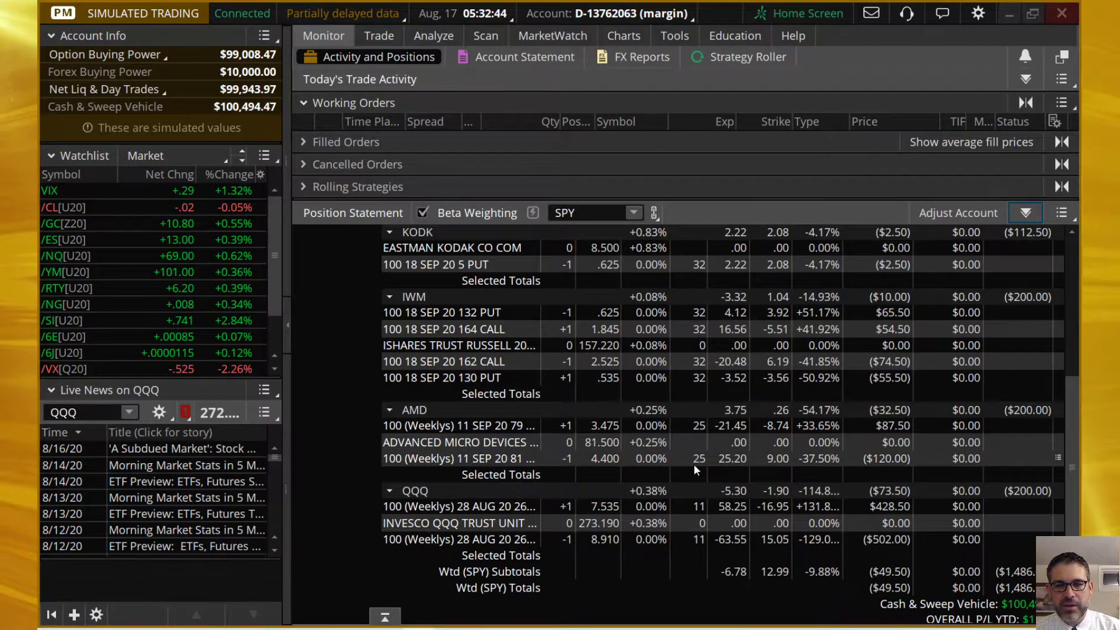
scroll(694, 464, up, 2)
scroll(696, 470, up, 2)
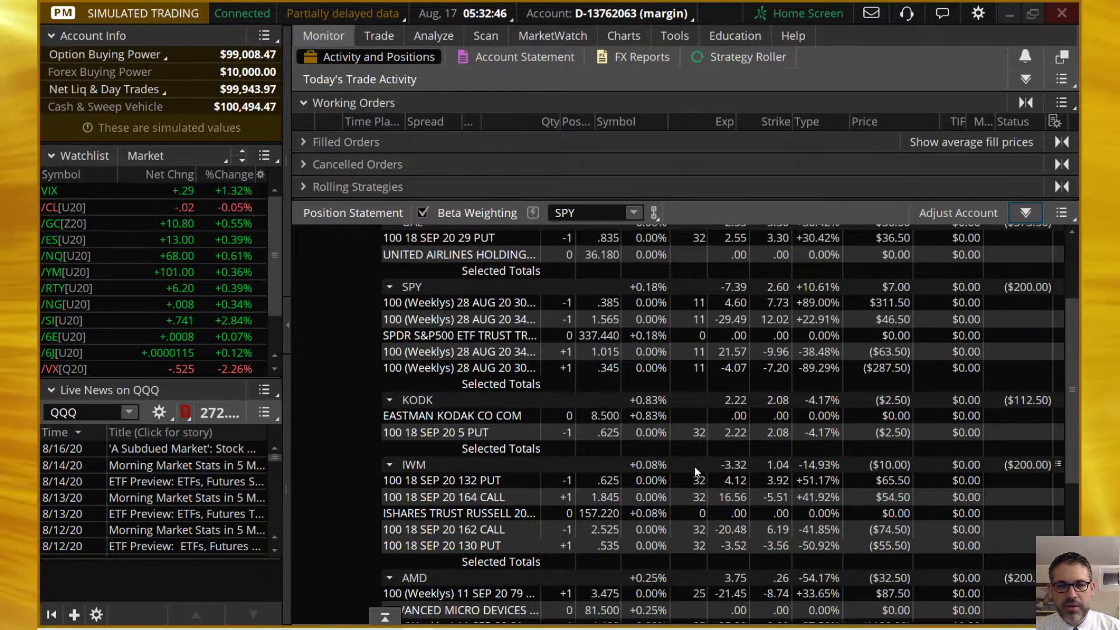
scroll(696, 471, up, 1)
scroll(695, 467, up, 2)
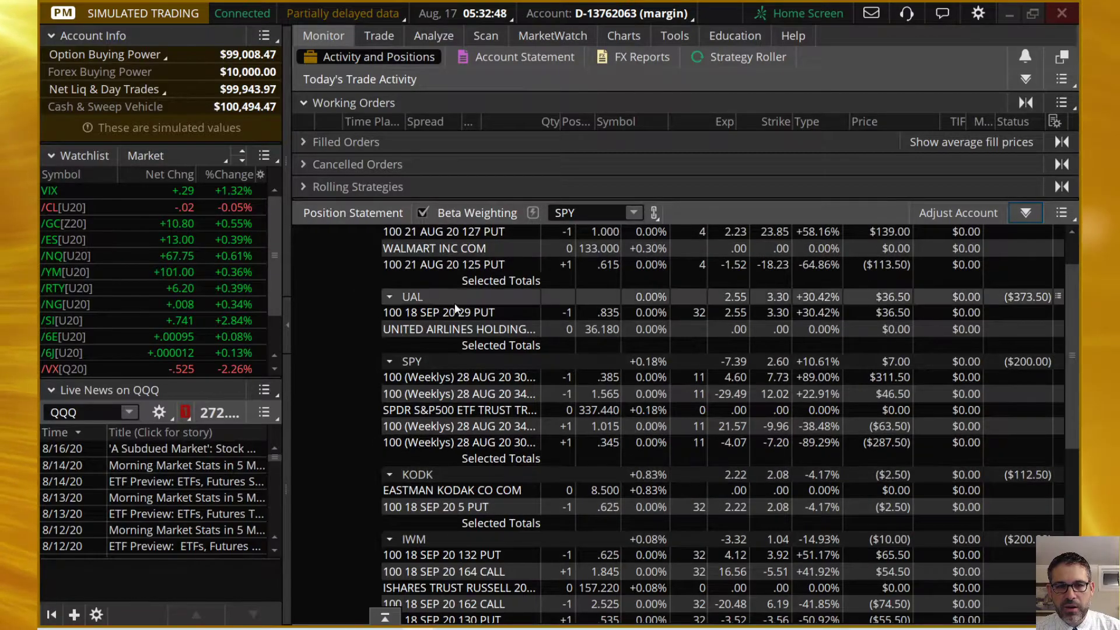
scroll(521, 357, down, 1)
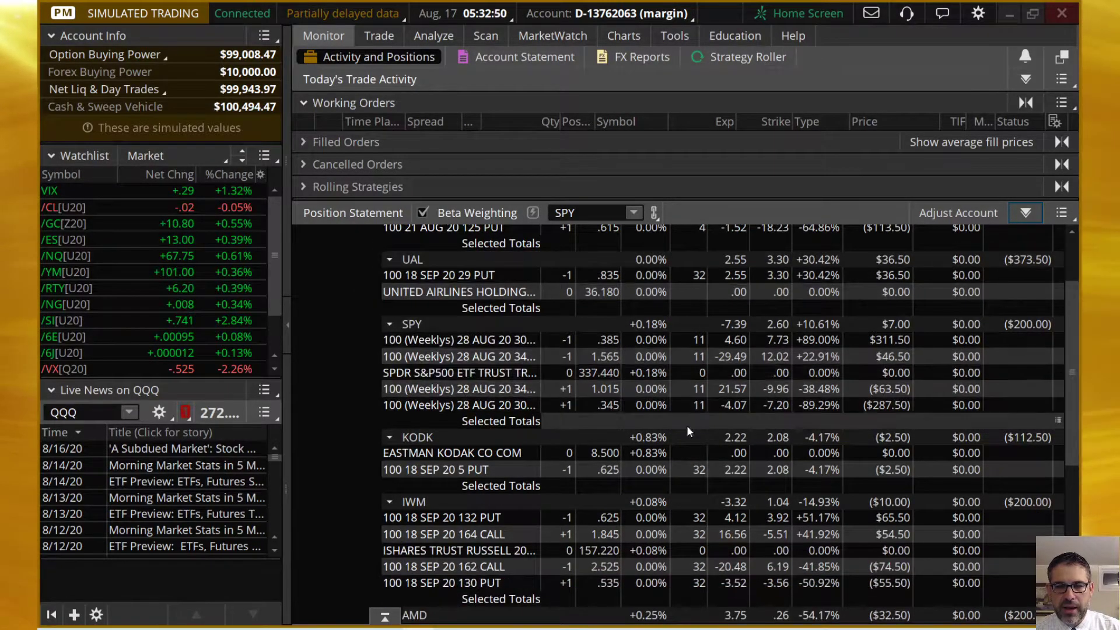
scroll(709, 433, up, 3)
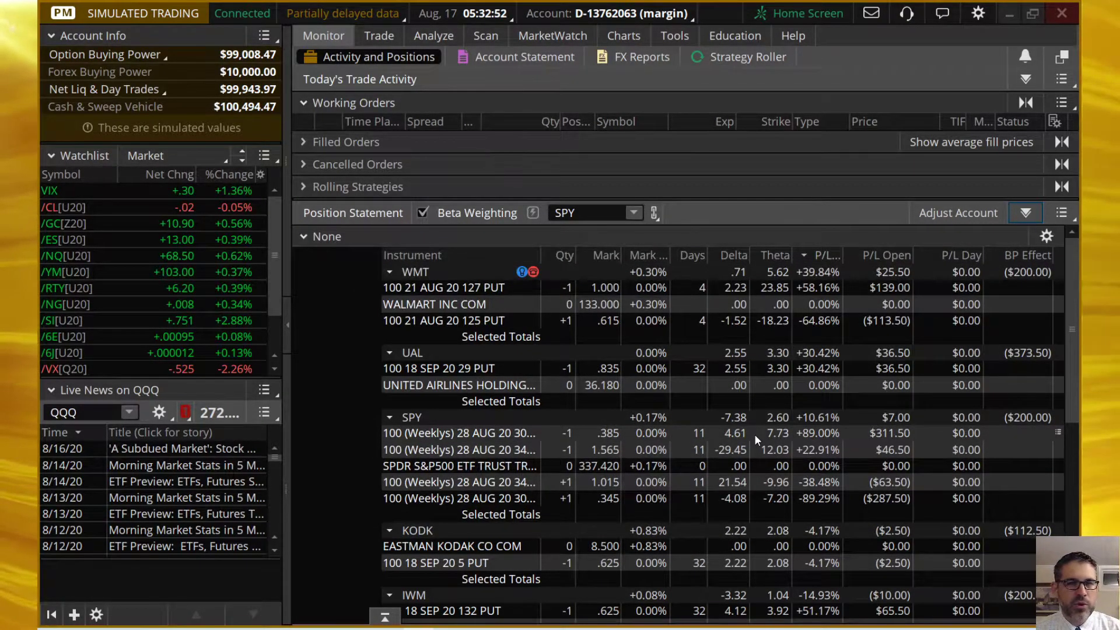
Collapse all positions and chart the WMT 21 Aug 125/127 put spread in Risk Profile.
click(1025, 213)
click(439, 41)
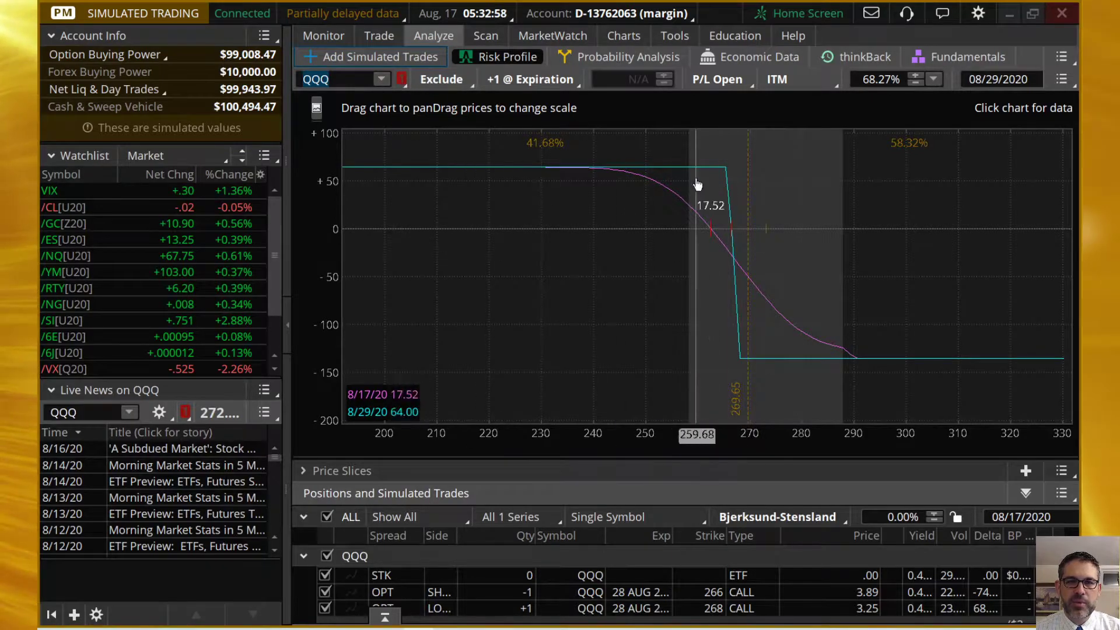
click(381, 78)
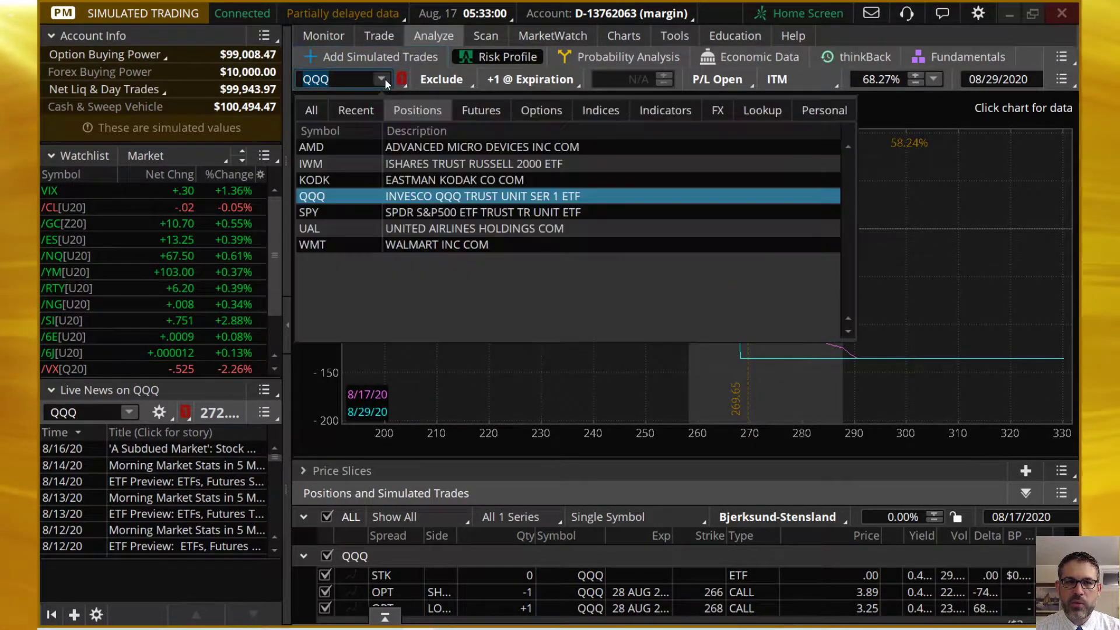
click(358, 244)
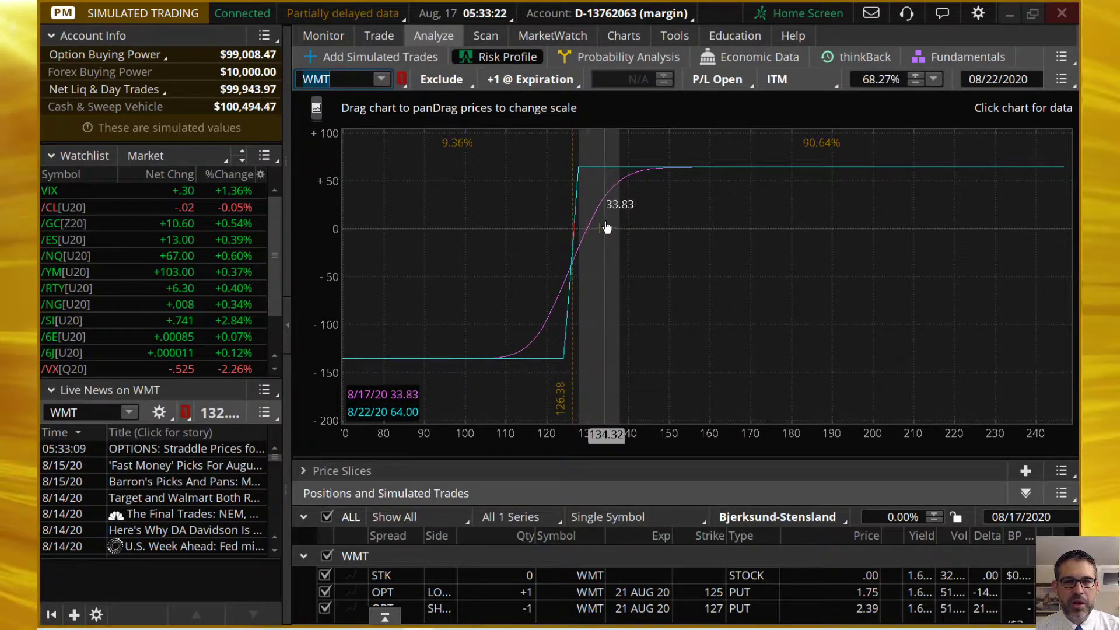
Switch the Risk Profile to UAL, charting its 18 Sep short 29 put.
click(379, 78)
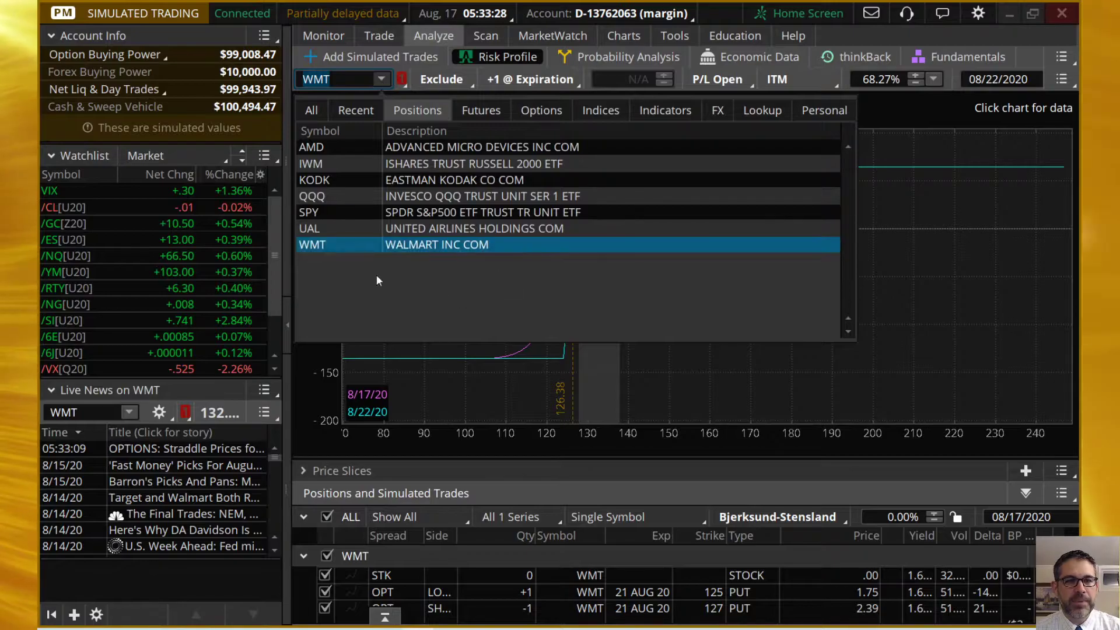
click(331, 227)
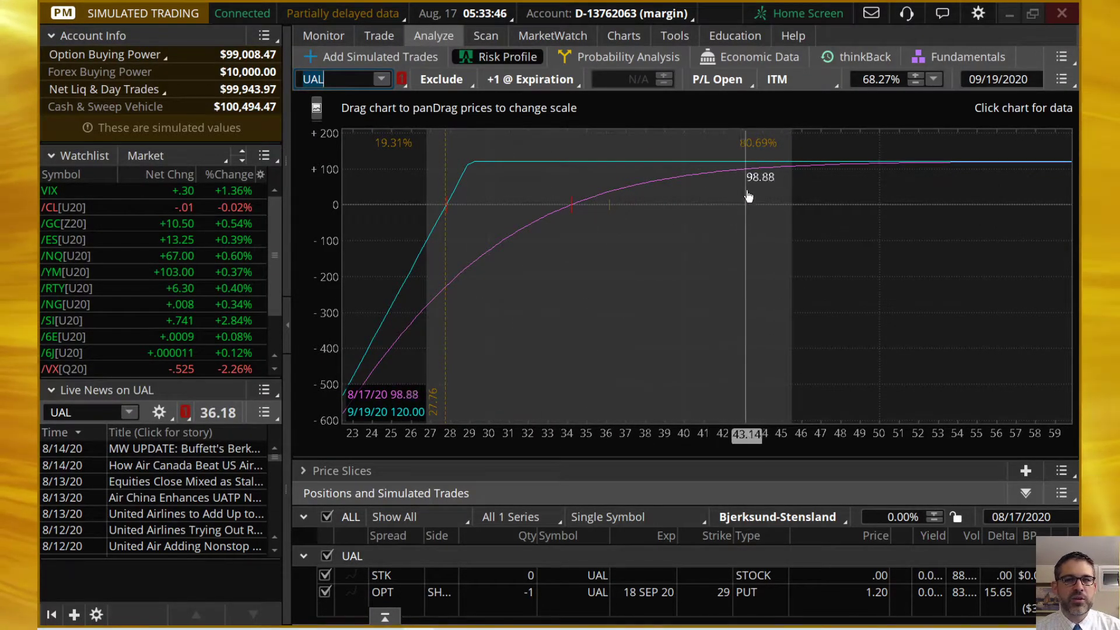
Switch the Risk Profile to SPY, charting its four-leg 28 Aug position.
click(381, 78)
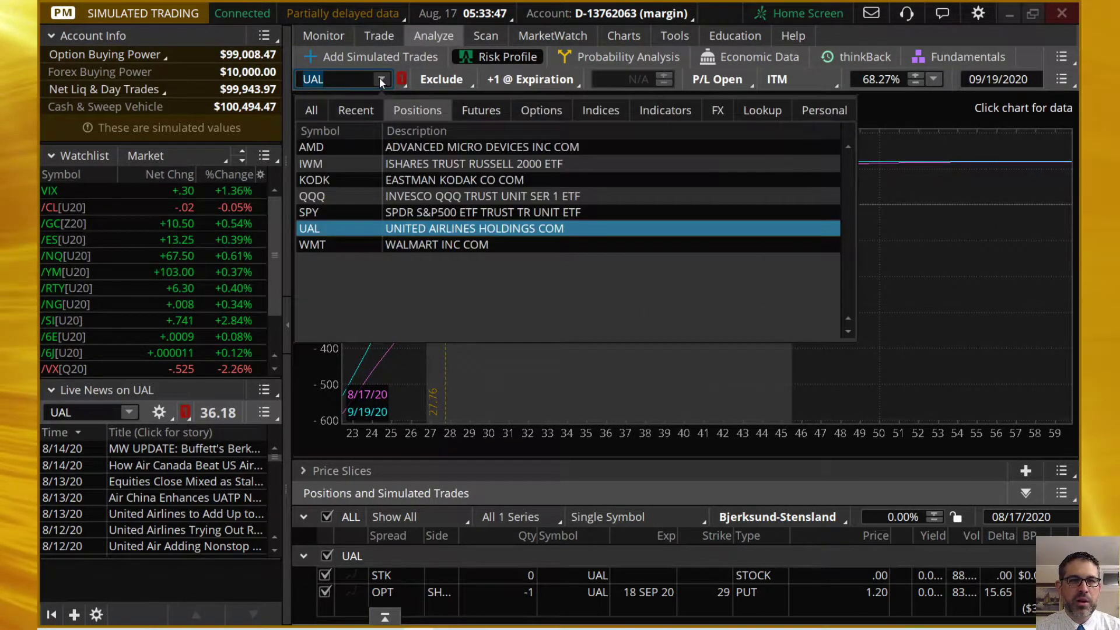
click(353, 215)
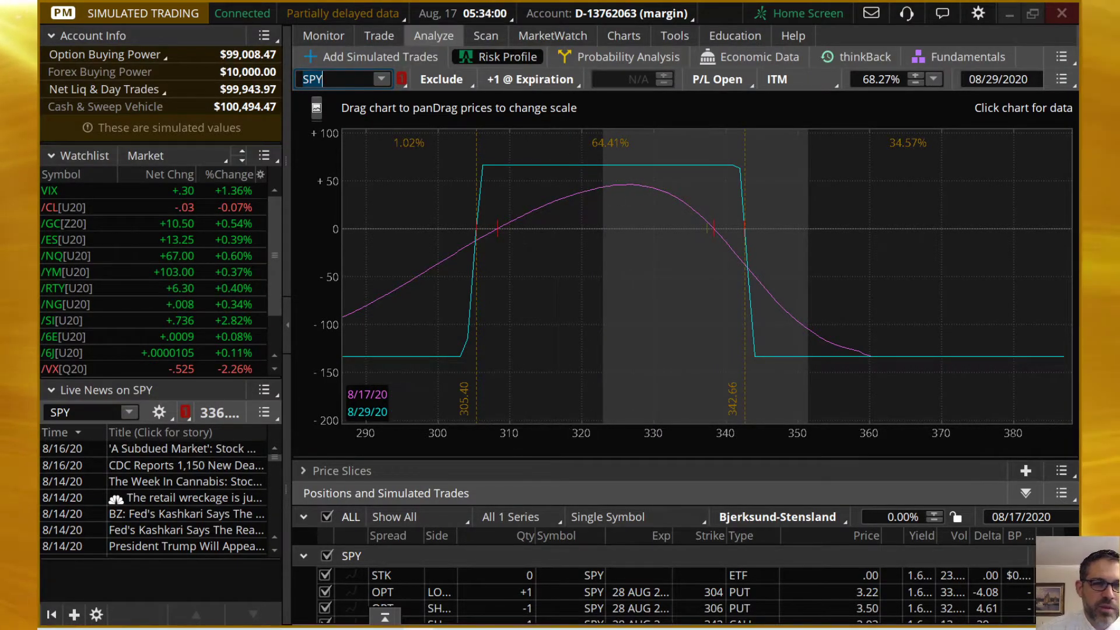
Load QQQ, then the KODK 18 Sep short 5 put, into the Risk Profile.
click(381, 80)
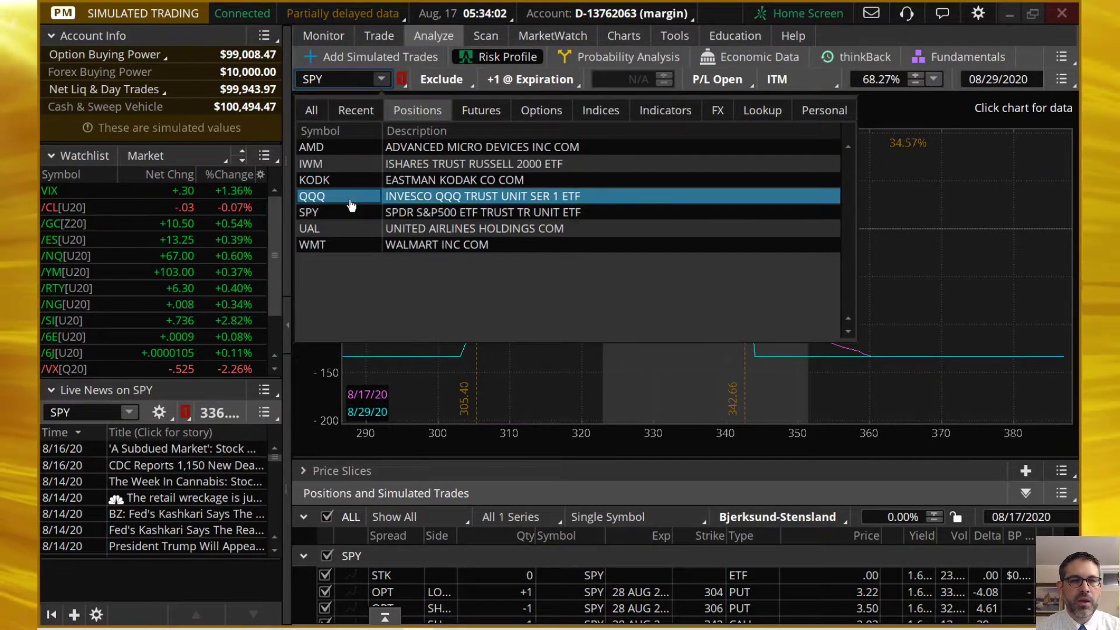
click(350, 198)
click(382, 79)
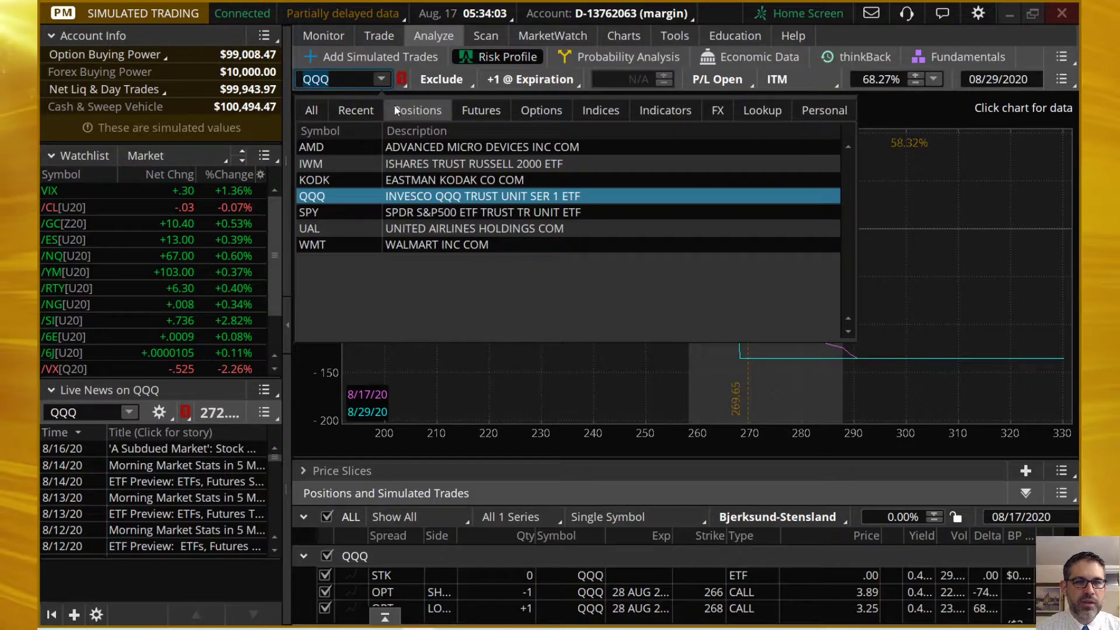
click(333, 182)
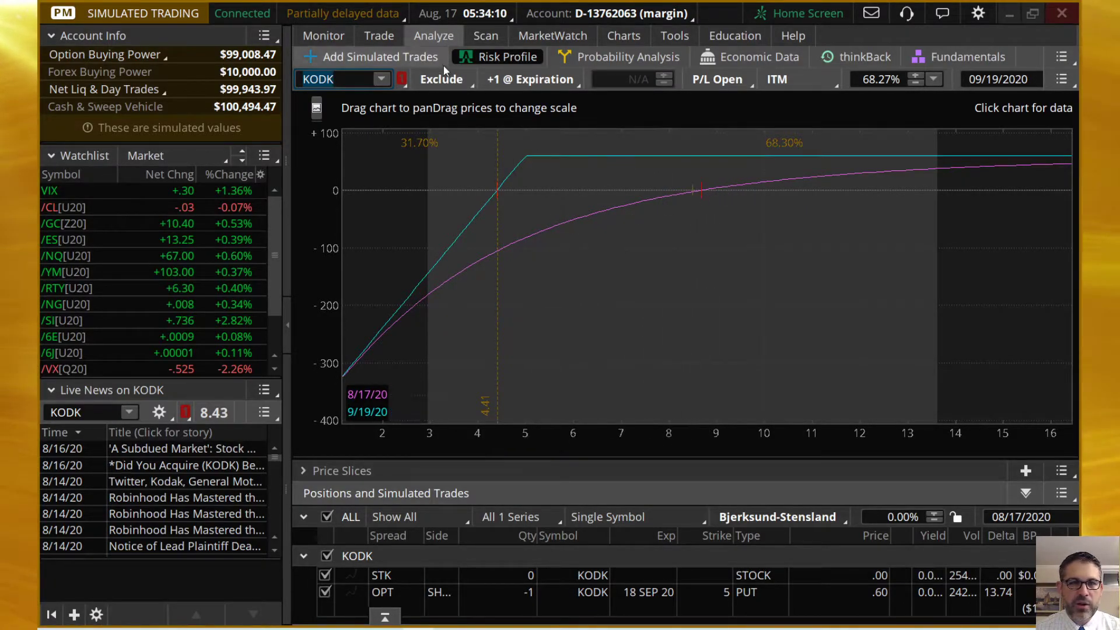
Glance at KODK's price chart and order entry, then return to its risk profile.
click(629, 37)
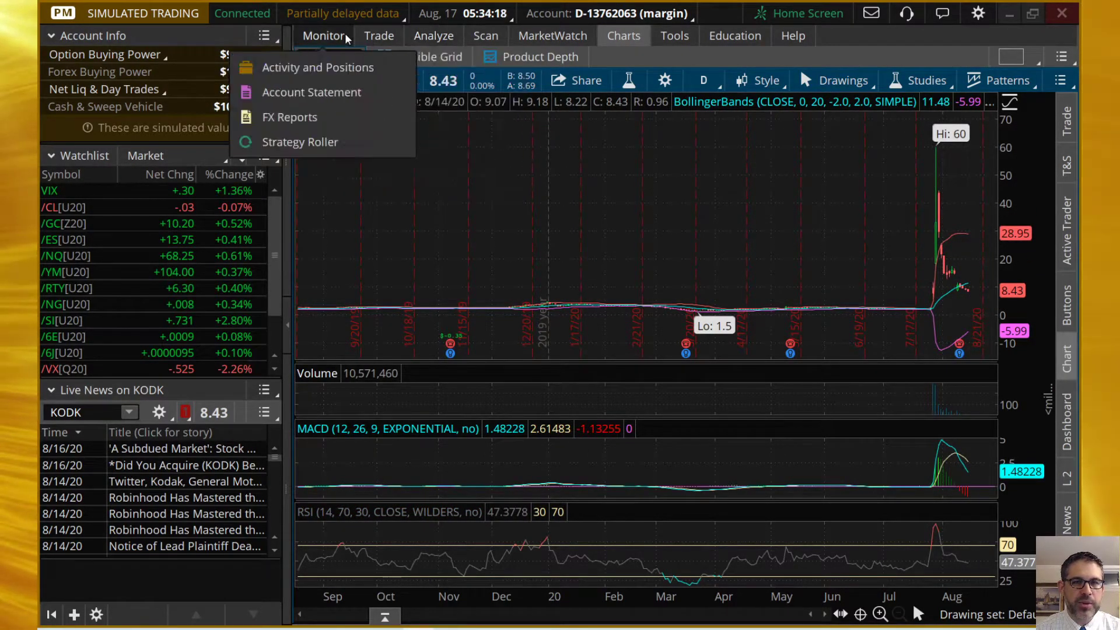
click(389, 37)
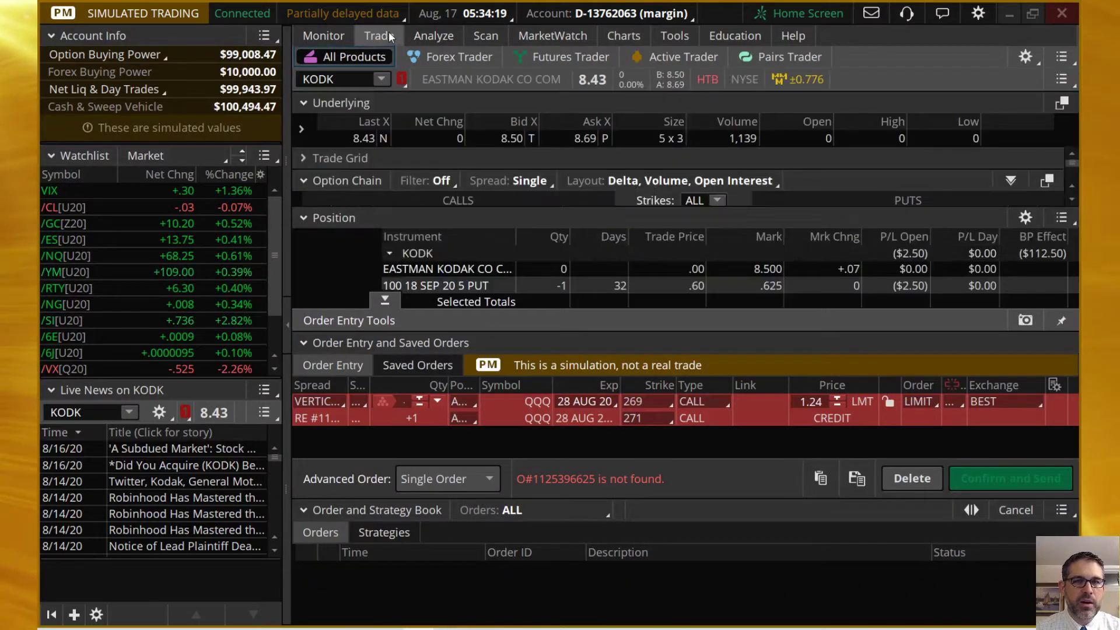
click(453, 39)
Chart IWM's risk profile, then switch to the AMD 11 Sep 79/81 put spread.
click(380, 79)
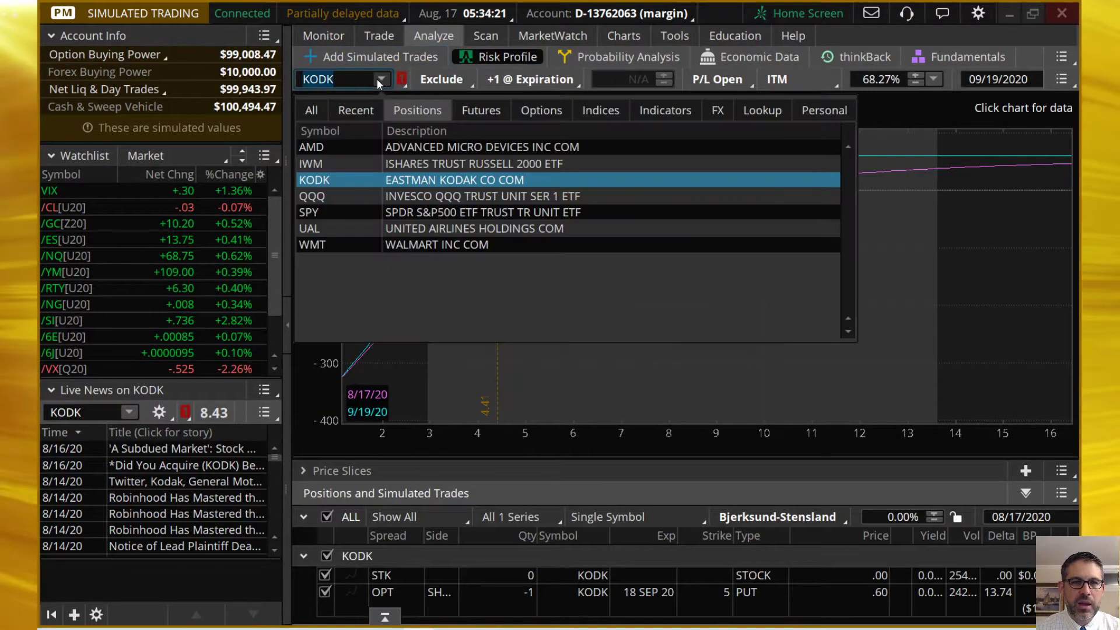
click(320, 165)
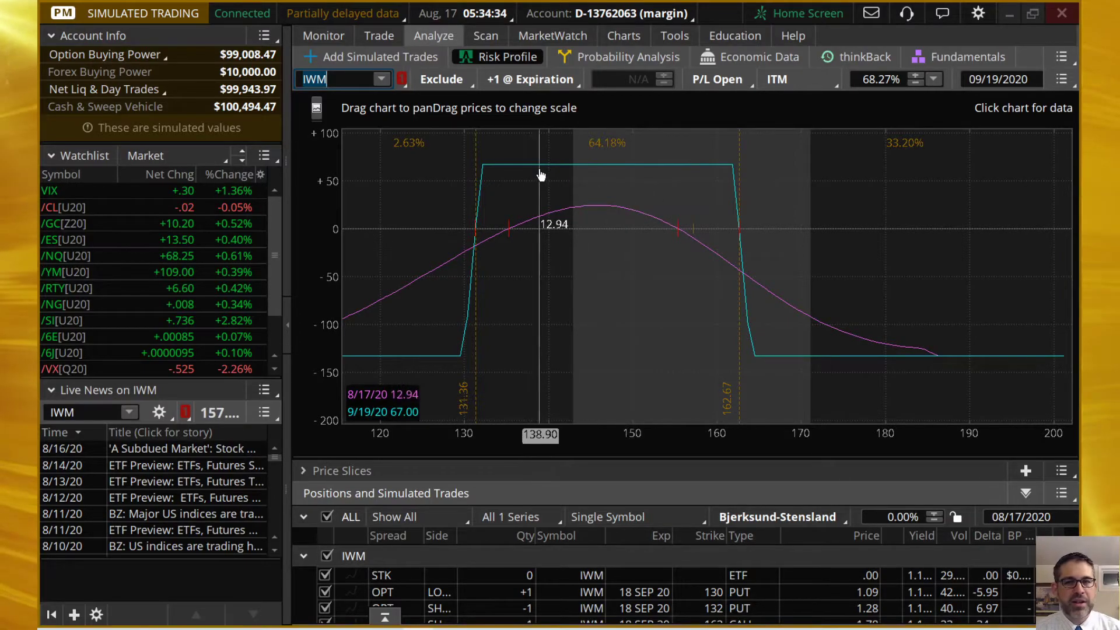
click(382, 79)
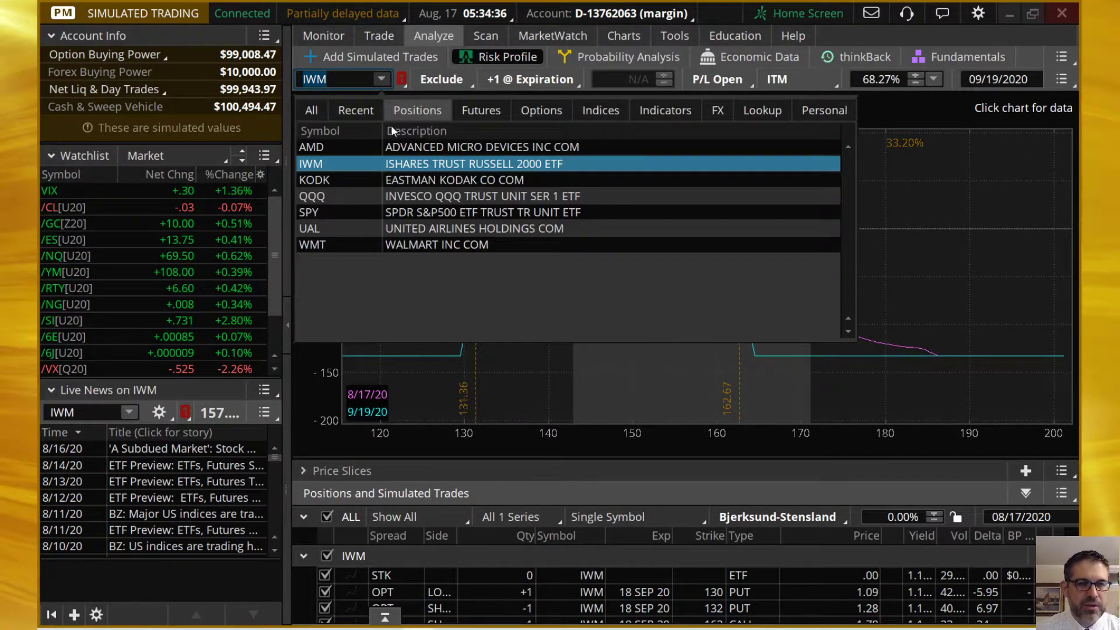
click(336, 151)
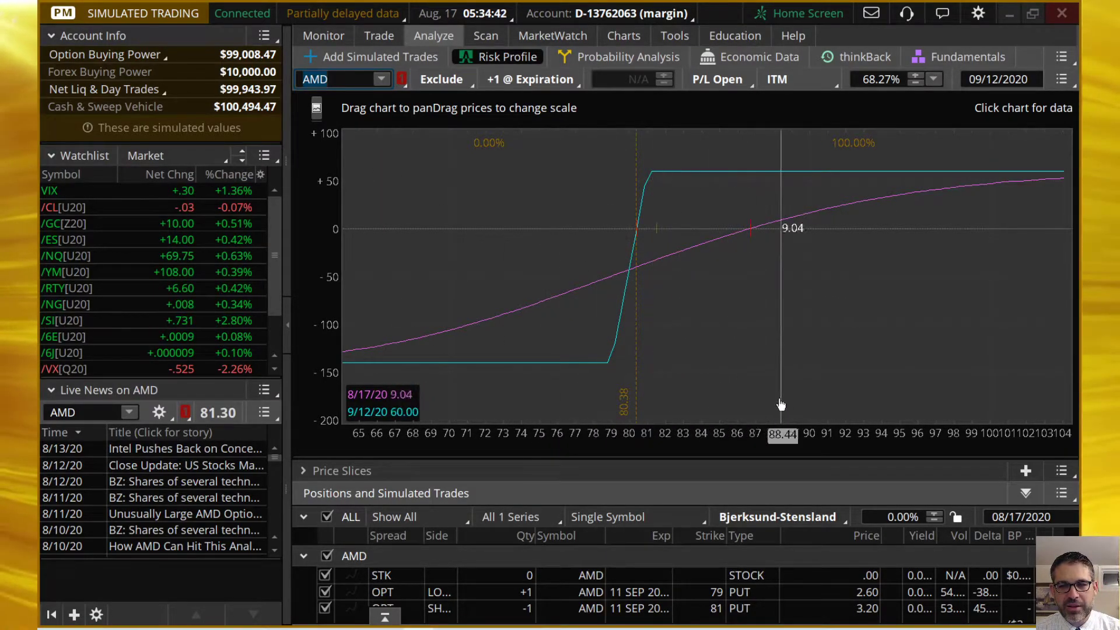
Pan the AMD risk profile chart toward lower prices and back.
drag(848, 389, 899, 385)
drag(620, 346, 992, 118)
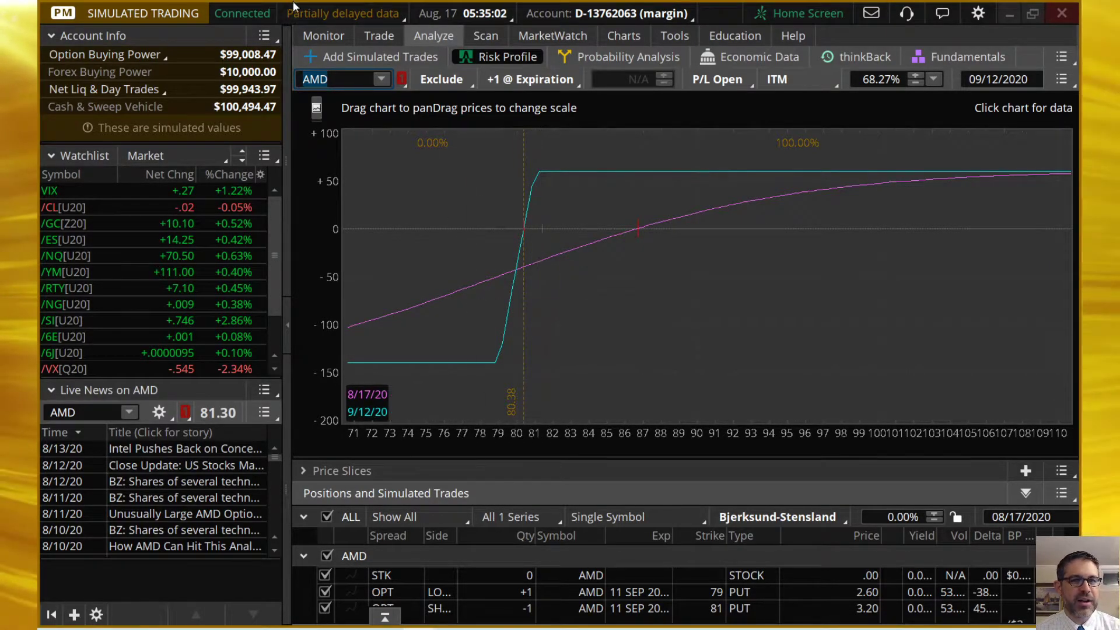
Open the Account Statement and set its period to 7 days back from today.
click(324, 38)
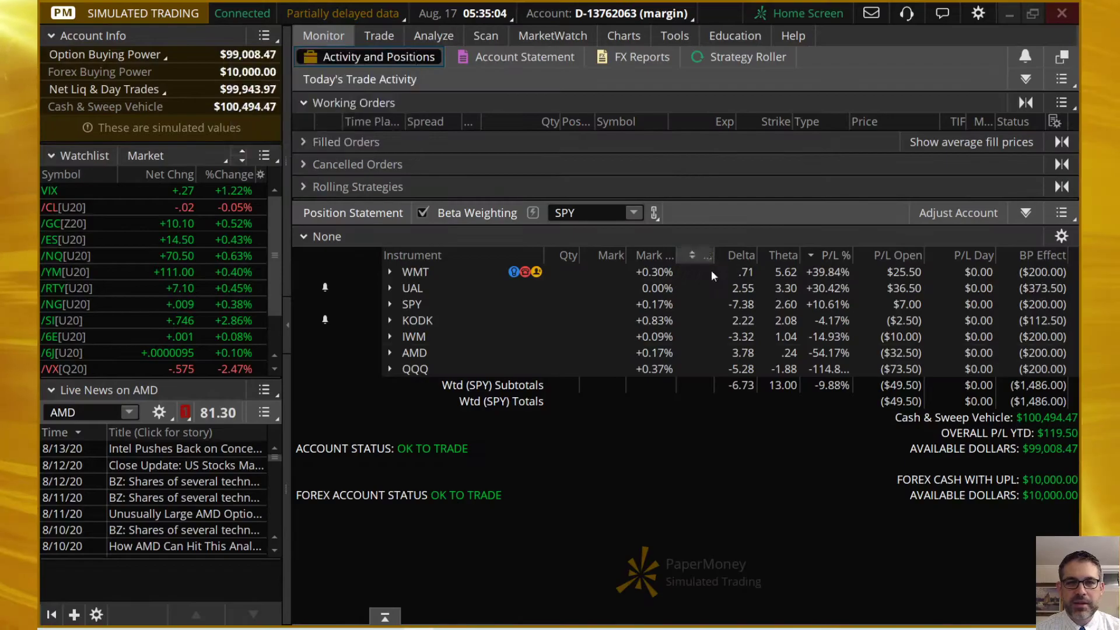
click(501, 58)
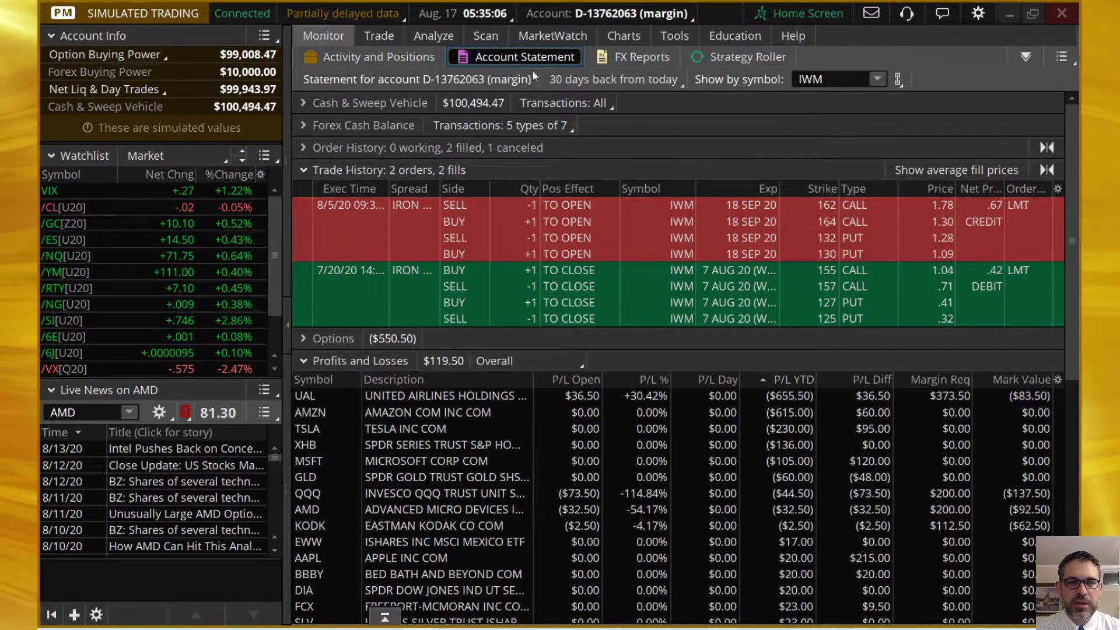
click(620, 79)
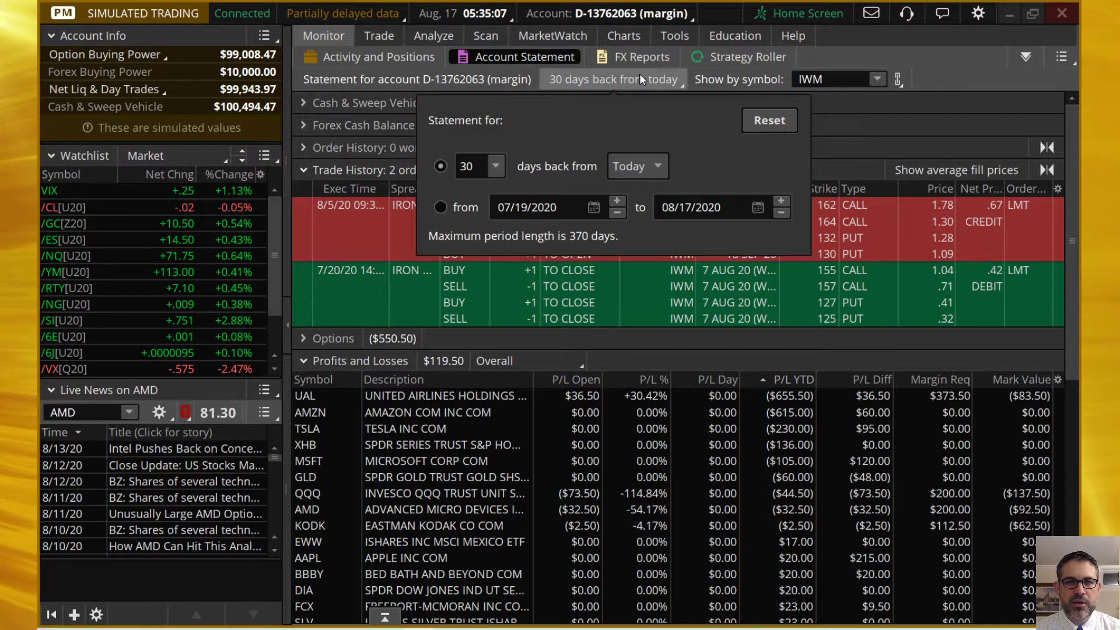
click(495, 166)
click(484, 228)
Clear the IWM symbol filter so the trade history covers all symbols.
click(871, 80)
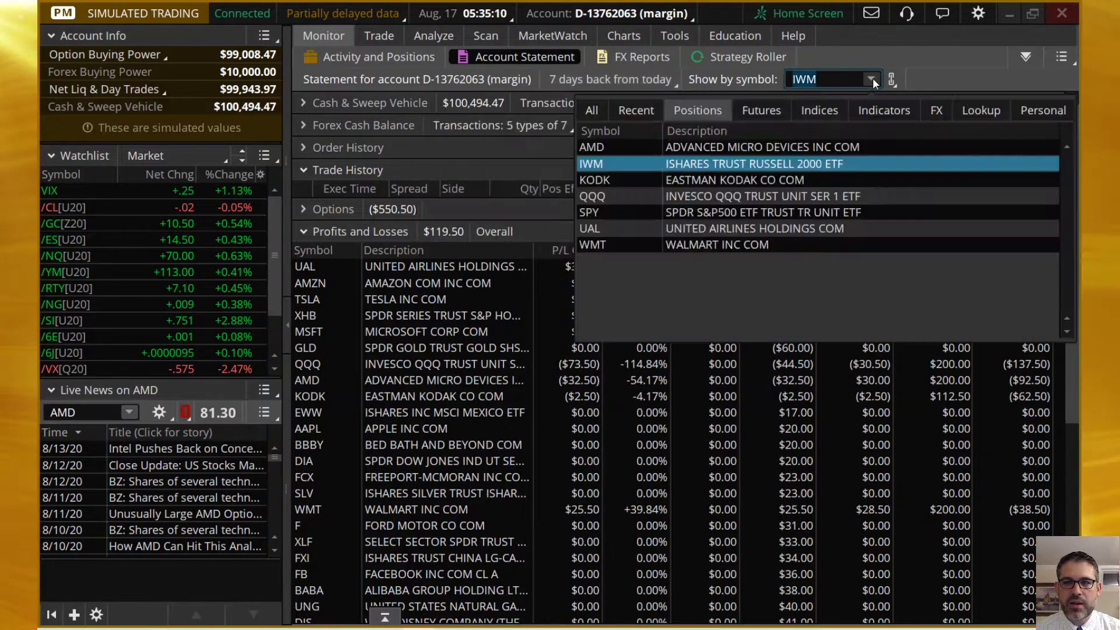
key(Escape)
key(BackSpace)
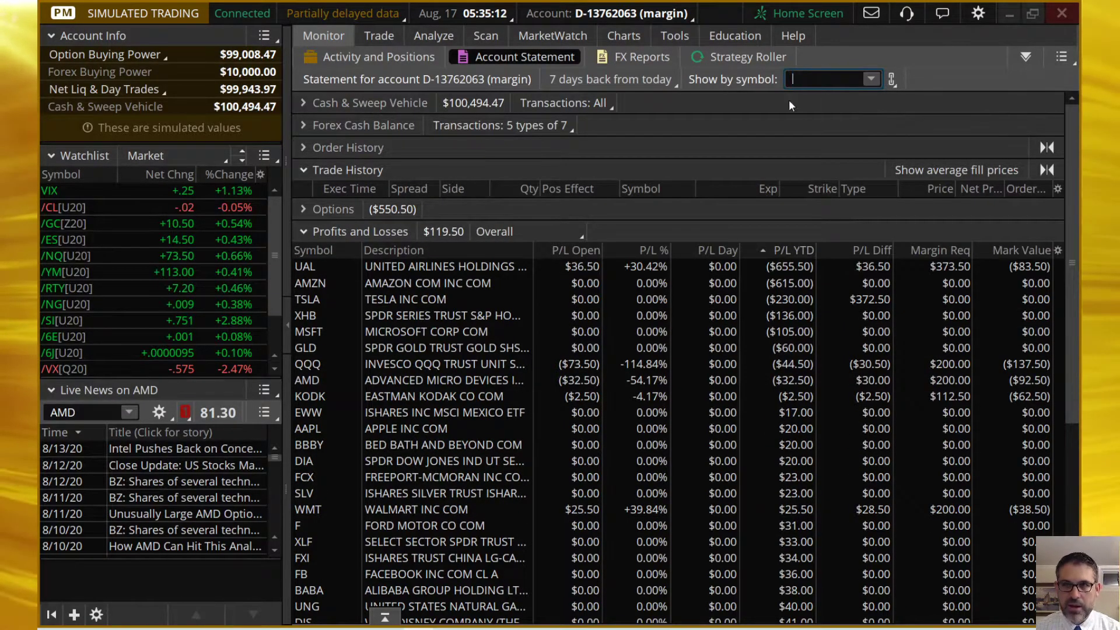
click(303, 169)
click(304, 170)
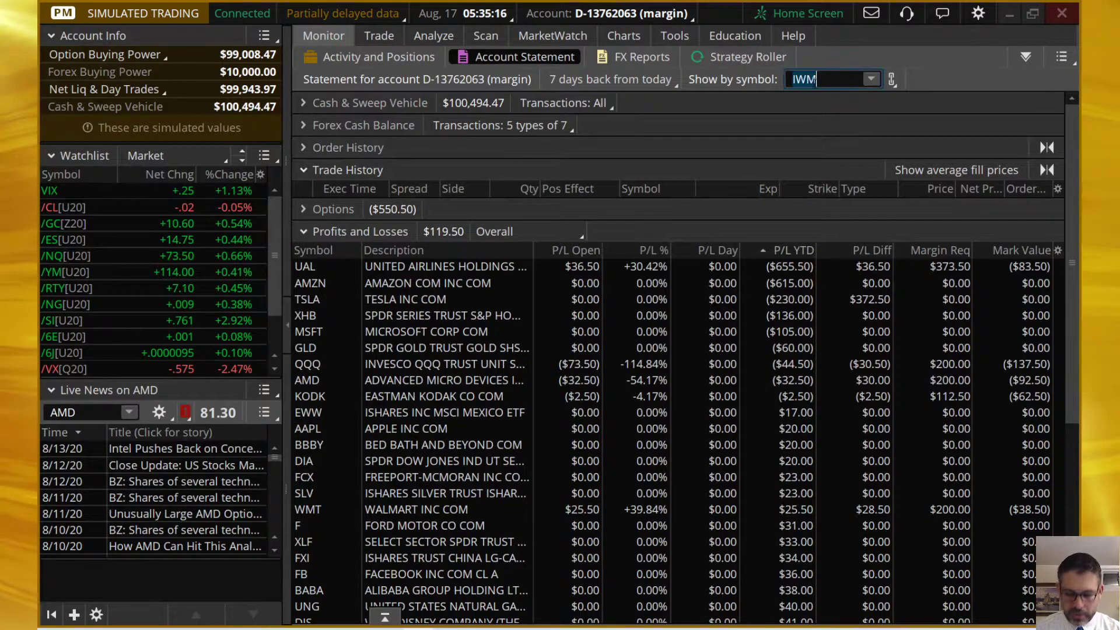
key(BackSpace)
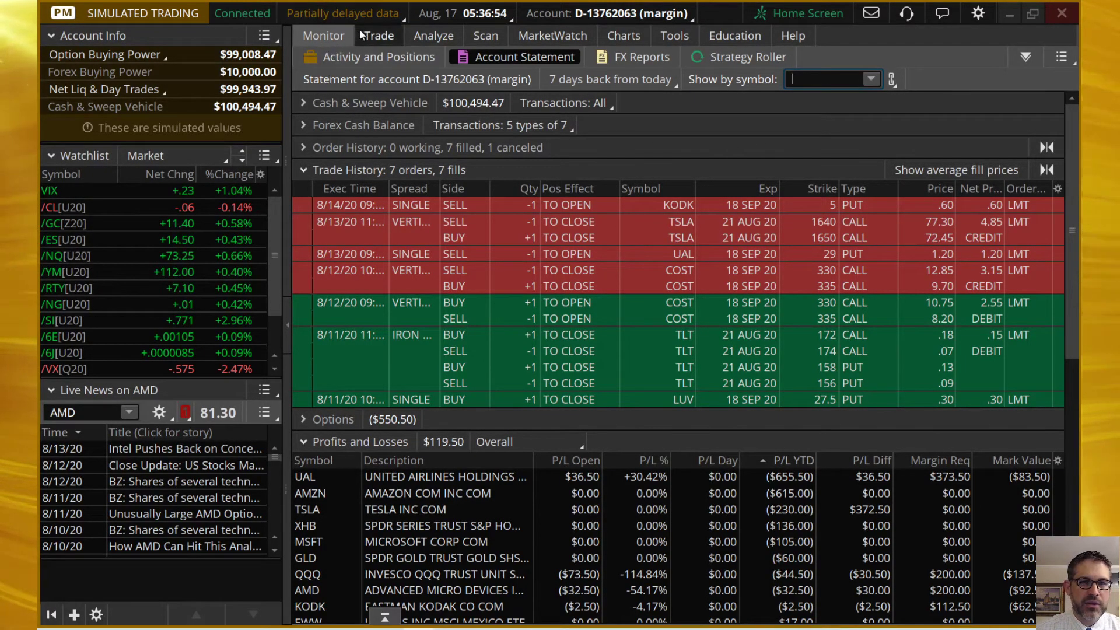
Enter a * wildcard in the statement's Show by symbol filter.
mouse_move(367, 38)
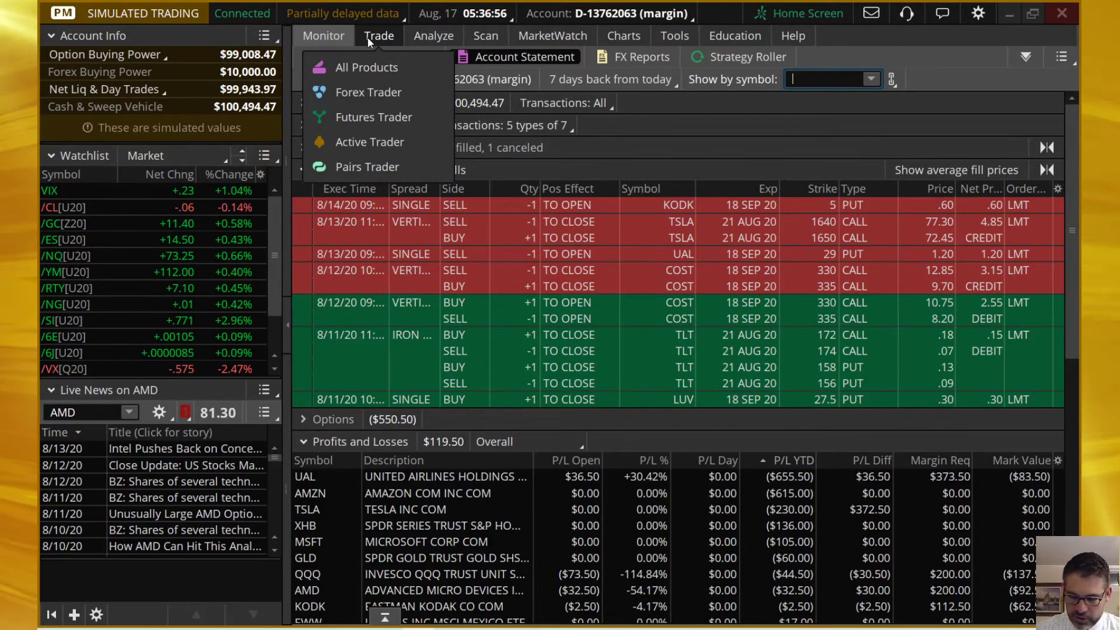
text(*)
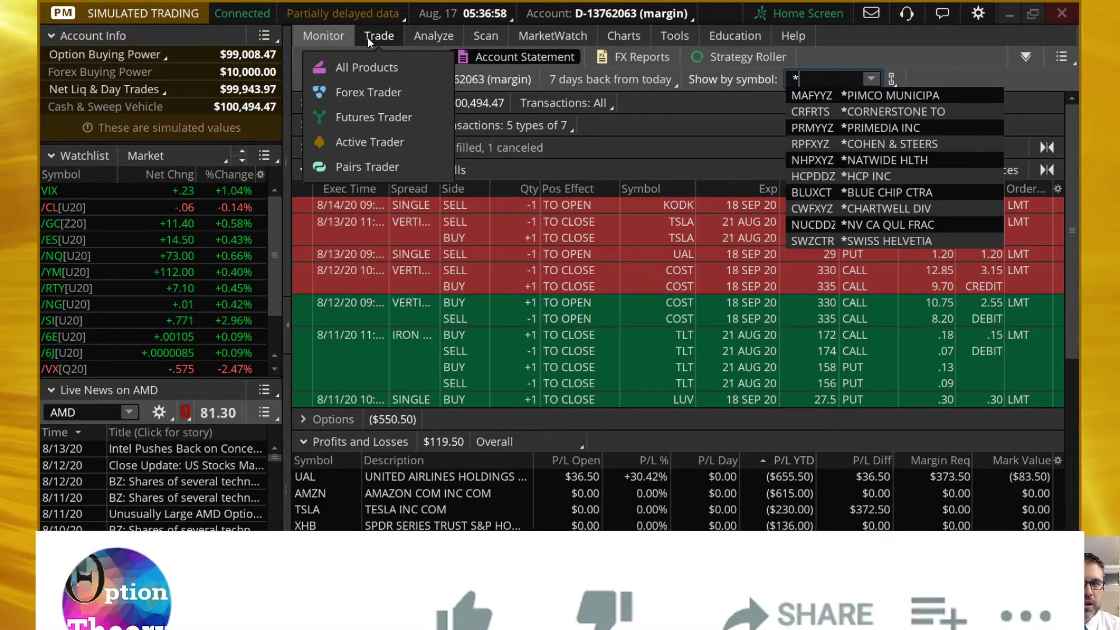